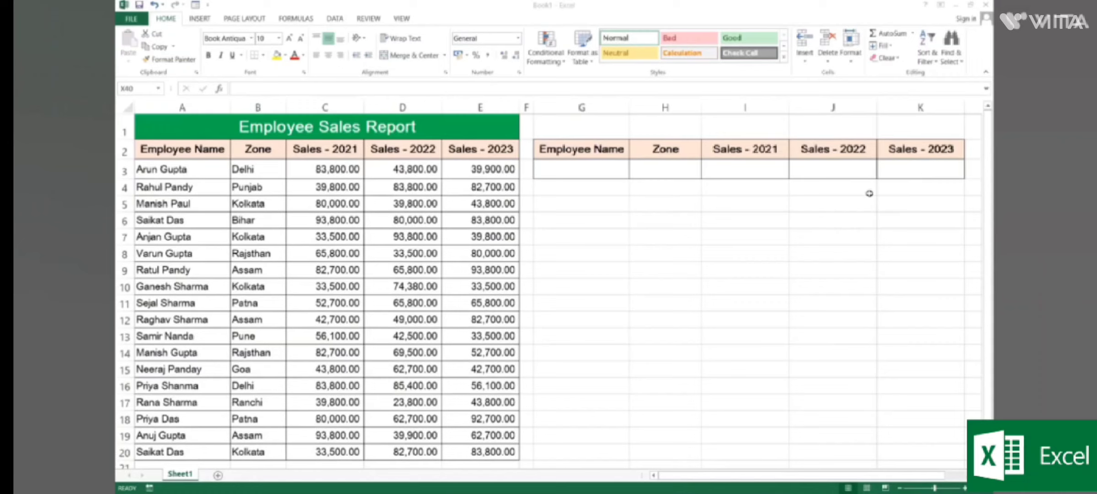
- Add list data validation to cell G3 under Employee Name, using the names in A3:A20 as the source
click(584, 169)
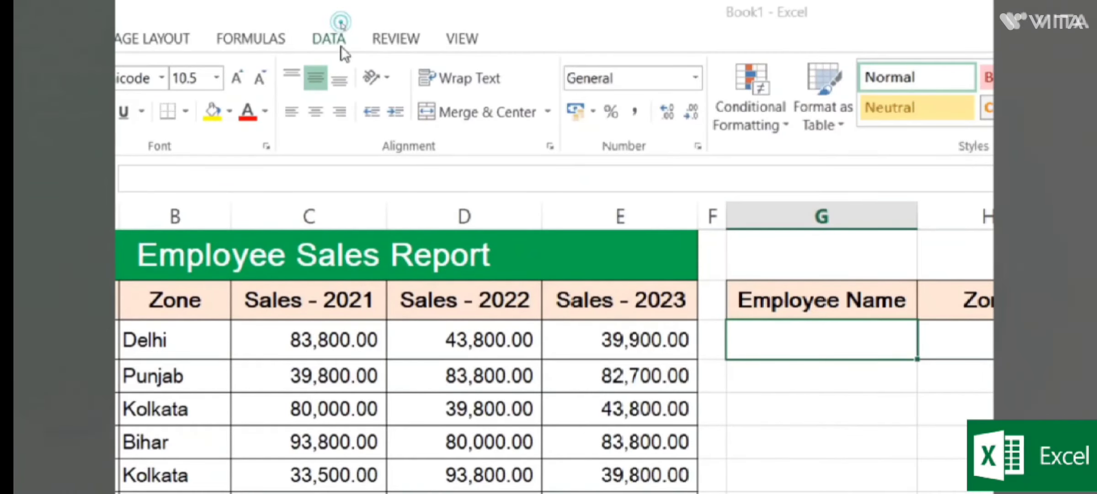
click(340, 45)
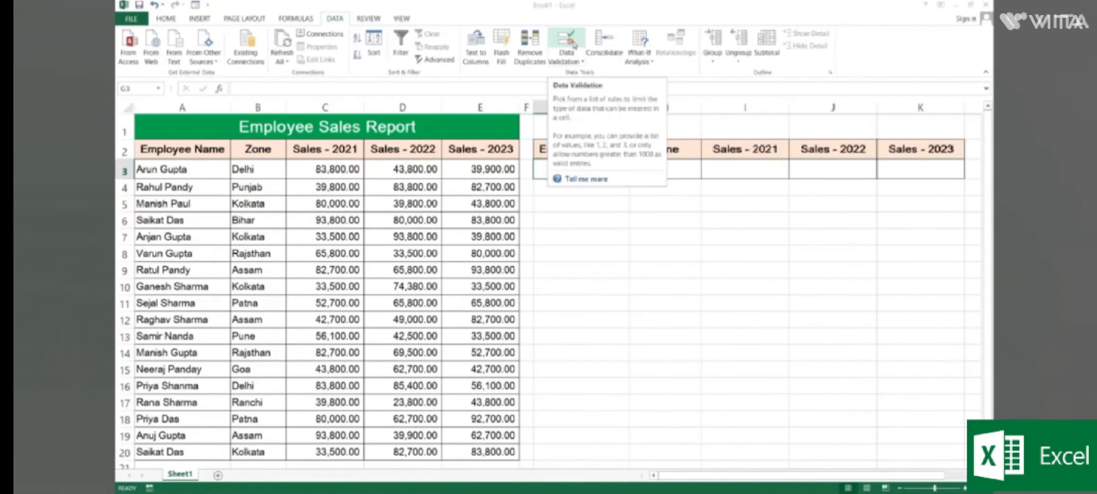
click(573, 44)
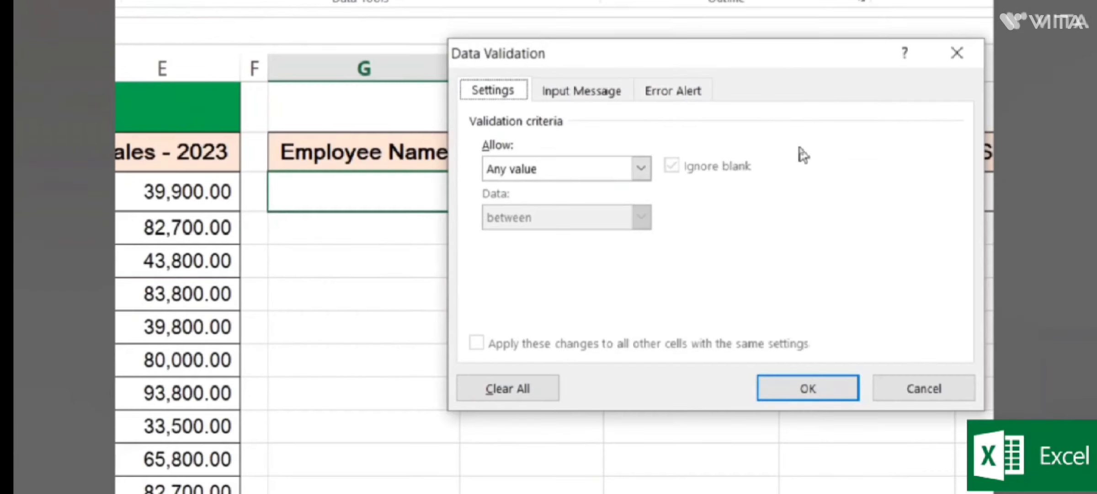
click(643, 170)
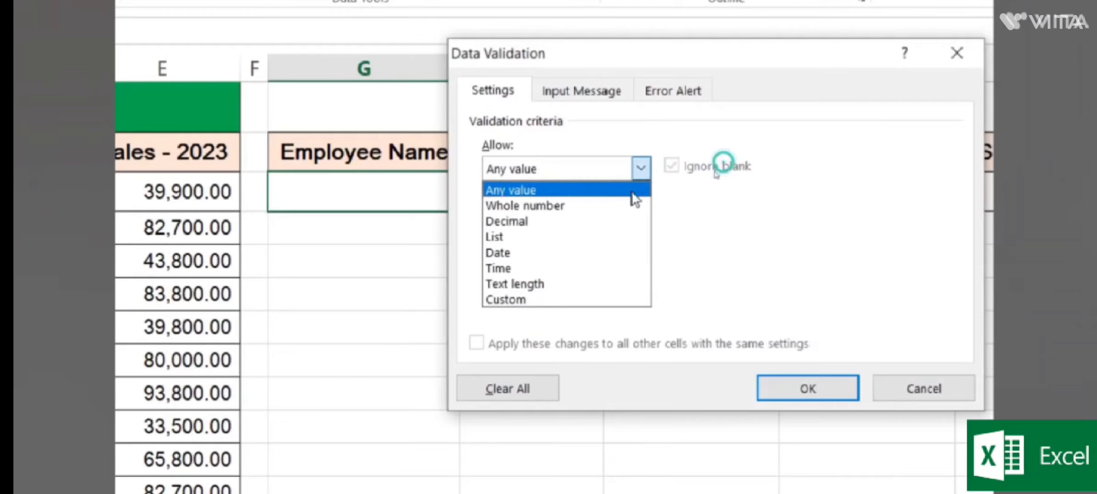
click(616, 236)
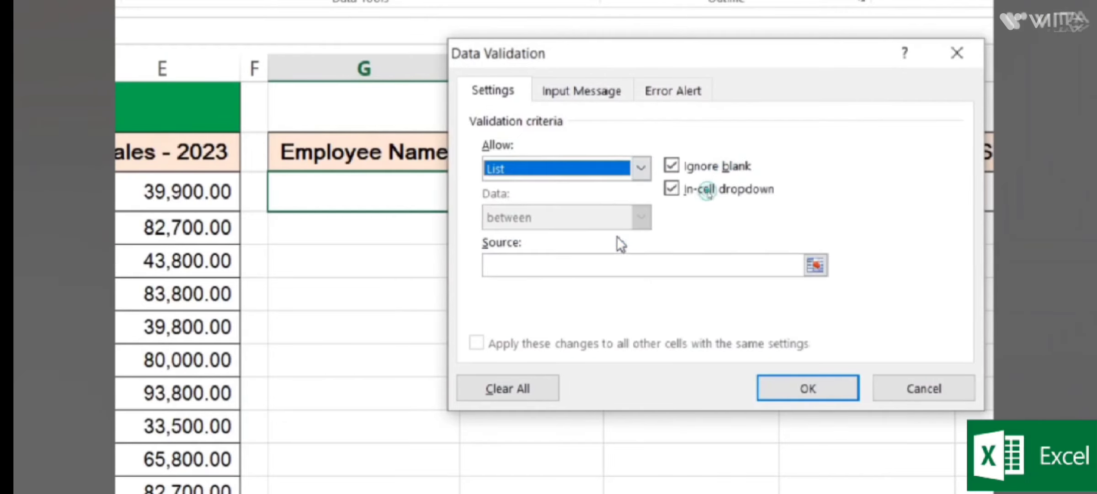
click(549, 268)
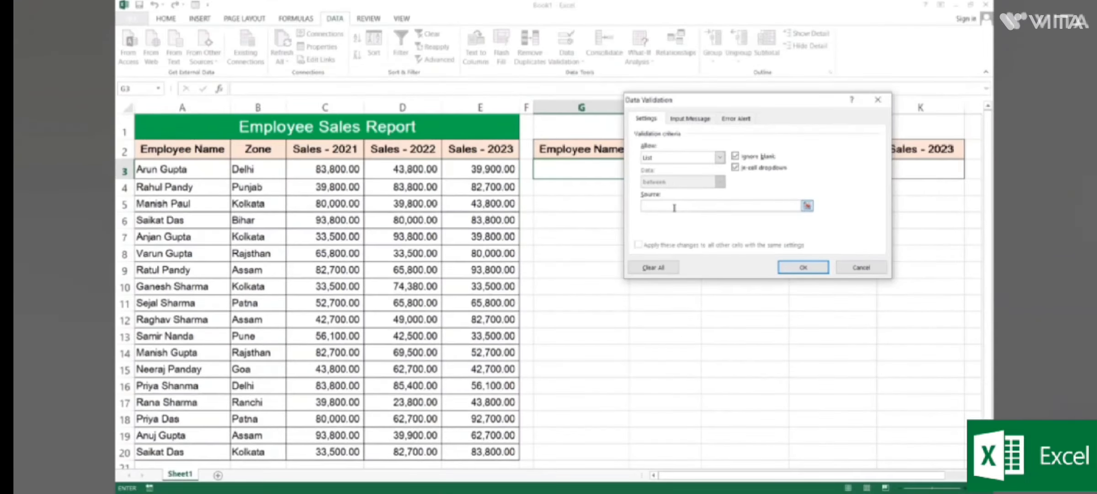
drag(208, 170, 214, 452)
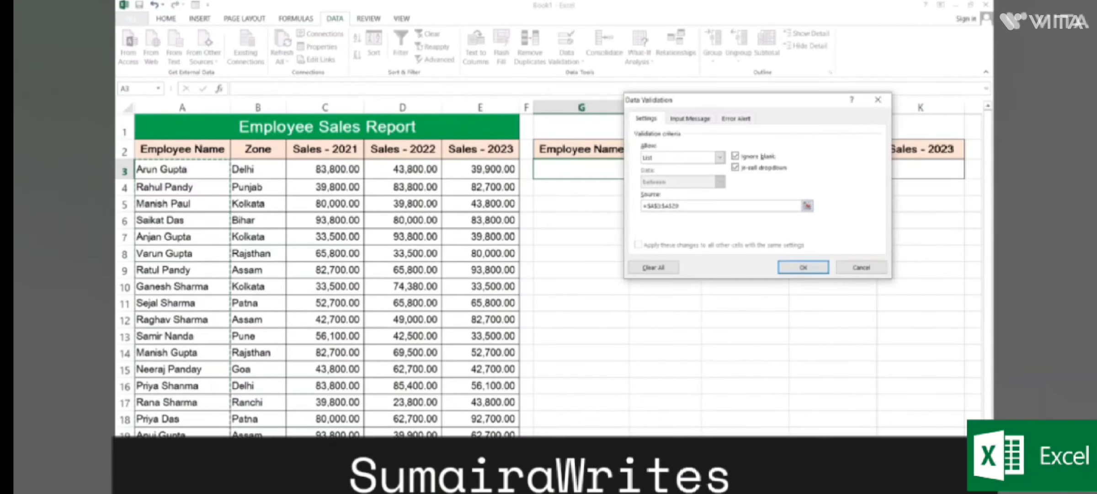
click(817, 271)
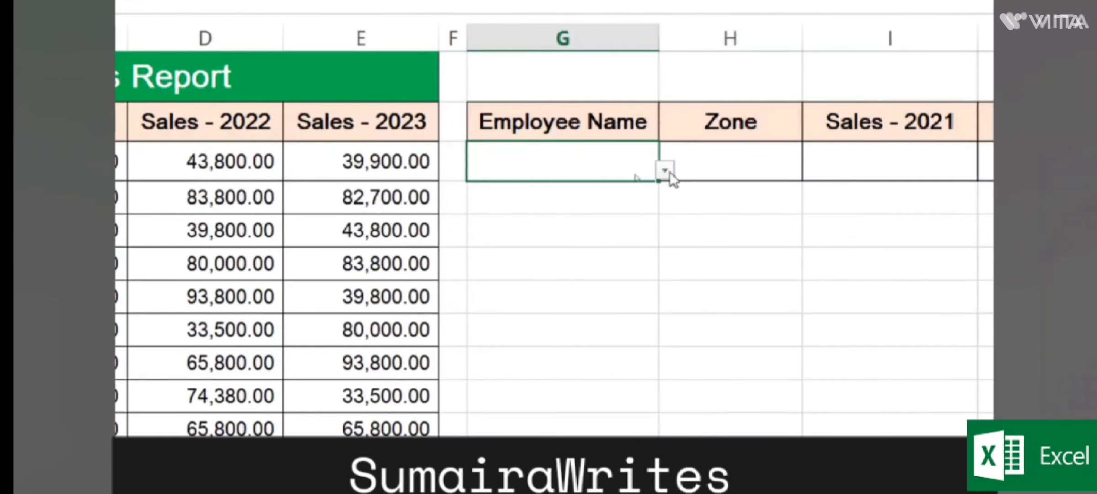
- Choose the first employee from the drop-down list in cell G3
click(664, 169)
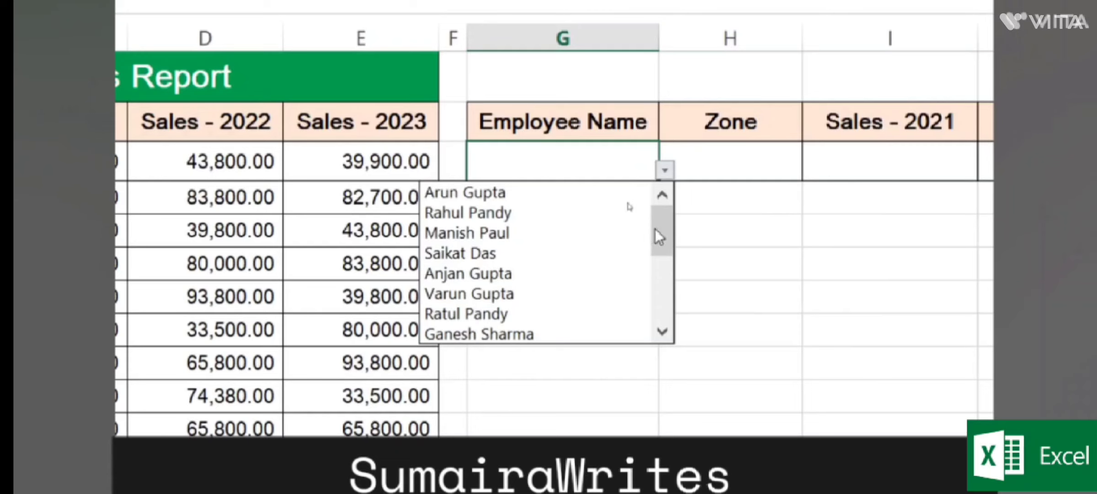
mouse_move(654, 233)
mouse_down()
mouse_move(670, 299)
mouse_move(667, 230)
mouse_up()
click(613, 194)
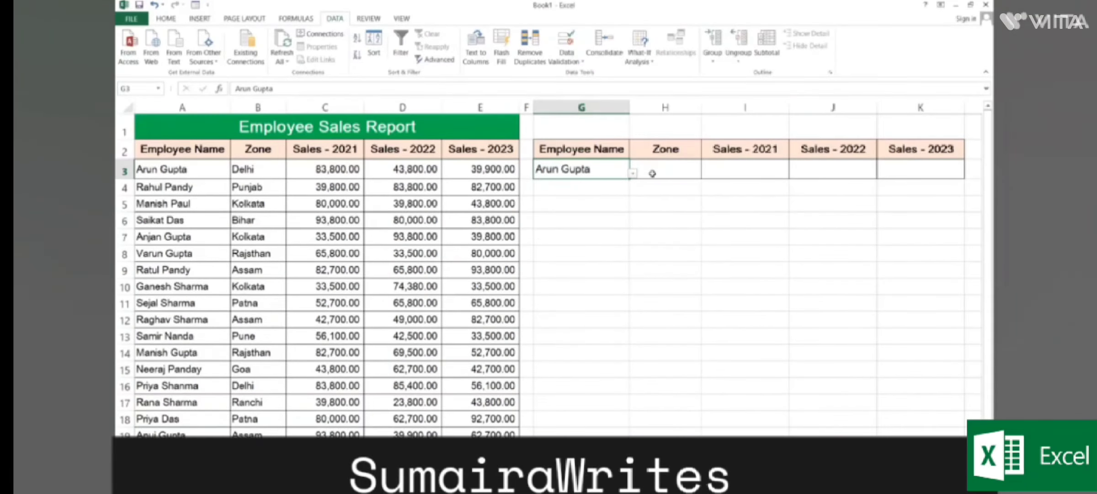
- Begin a VLOOKUP formula across H3:K3 with G3 as the lookup value and A2:E20 as the table array
click(707, 169)
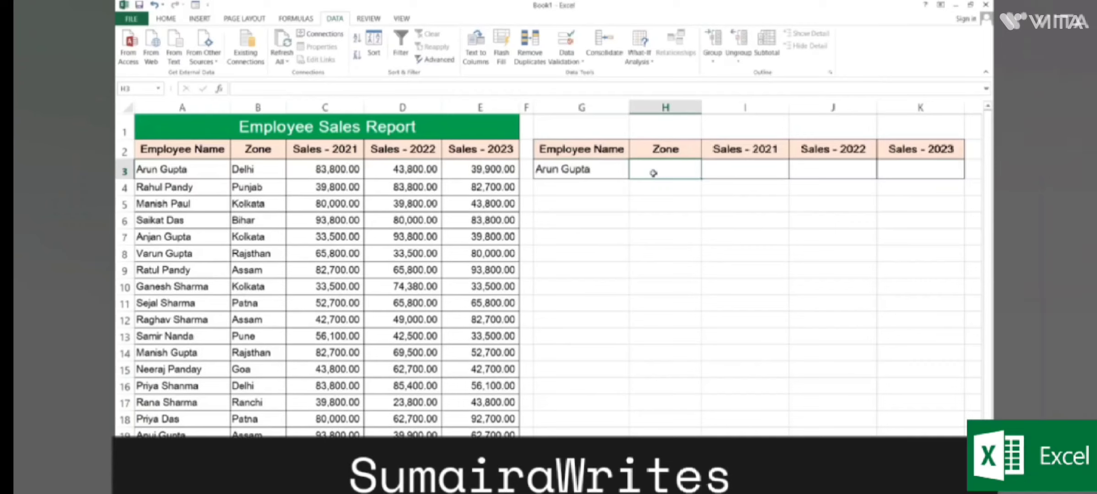
drag(653, 173, 885, 170)
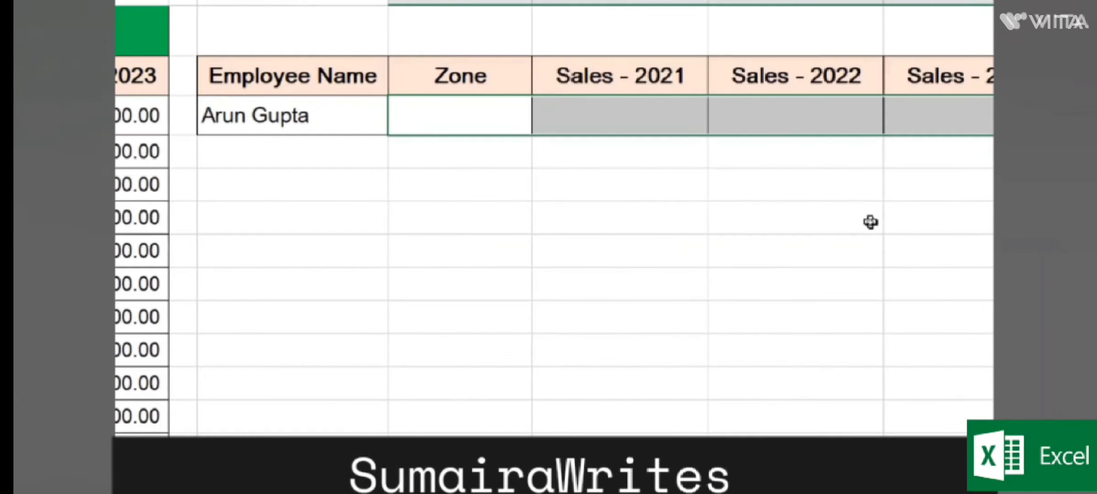
text(=VLOO)
key(Tab)
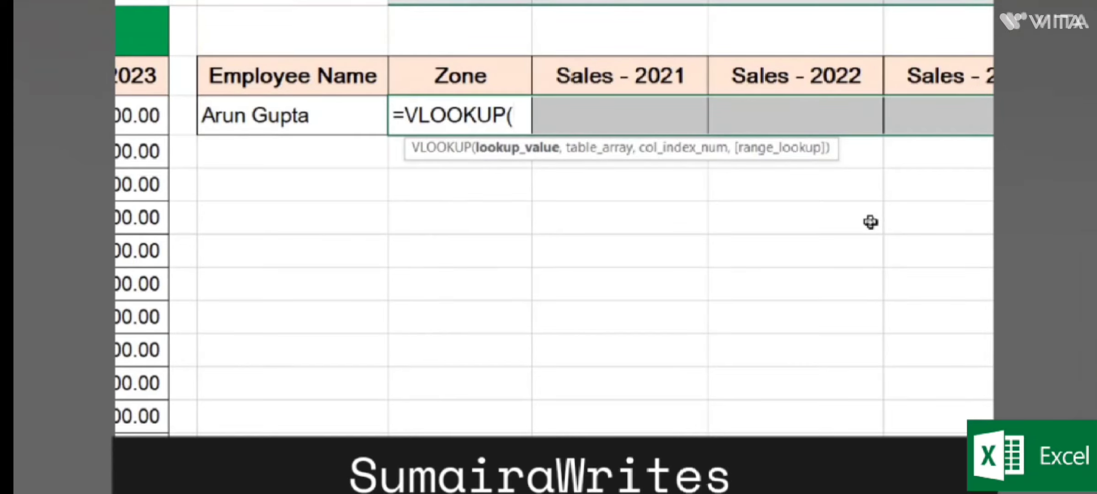
click(335, 123)
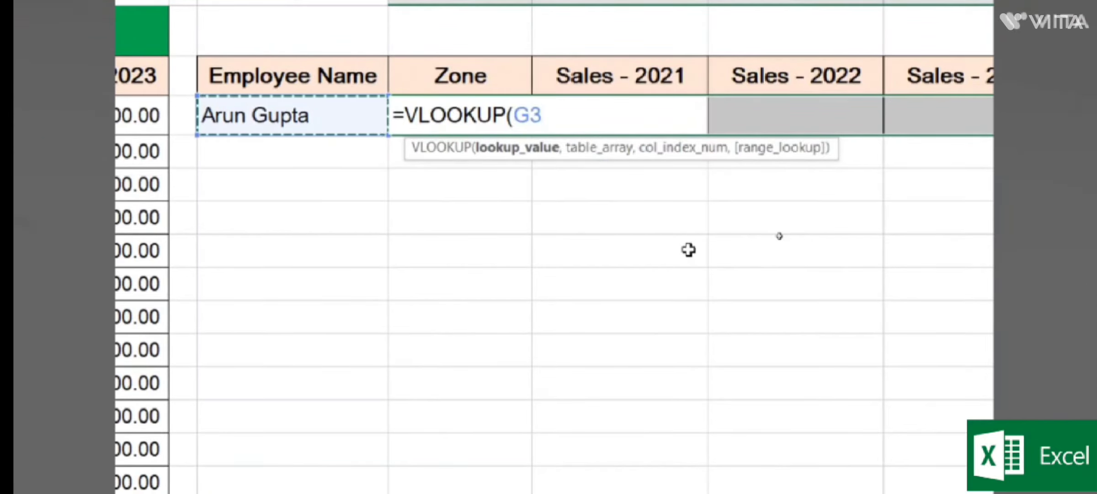
text(,)
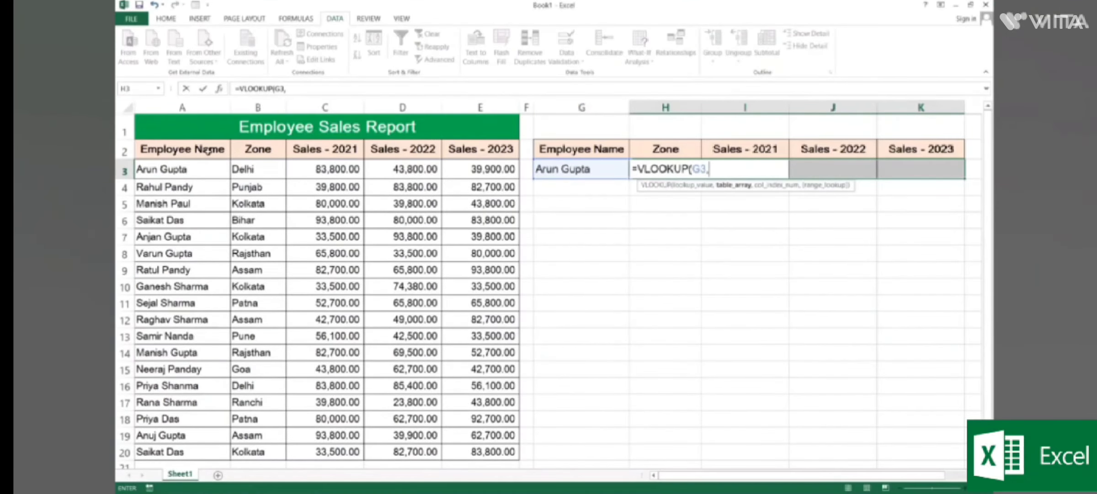
drag(208, 151, 512, 453)
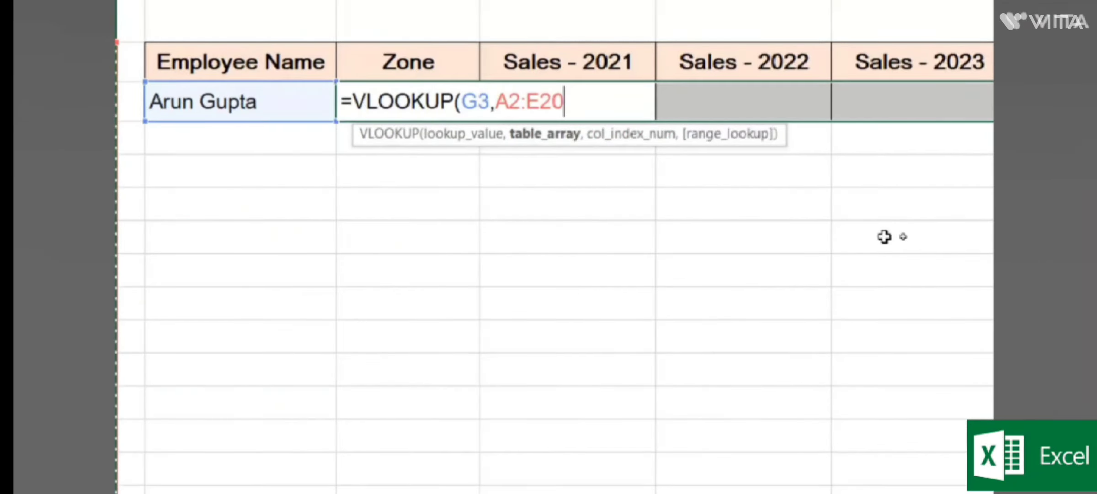
text(,)
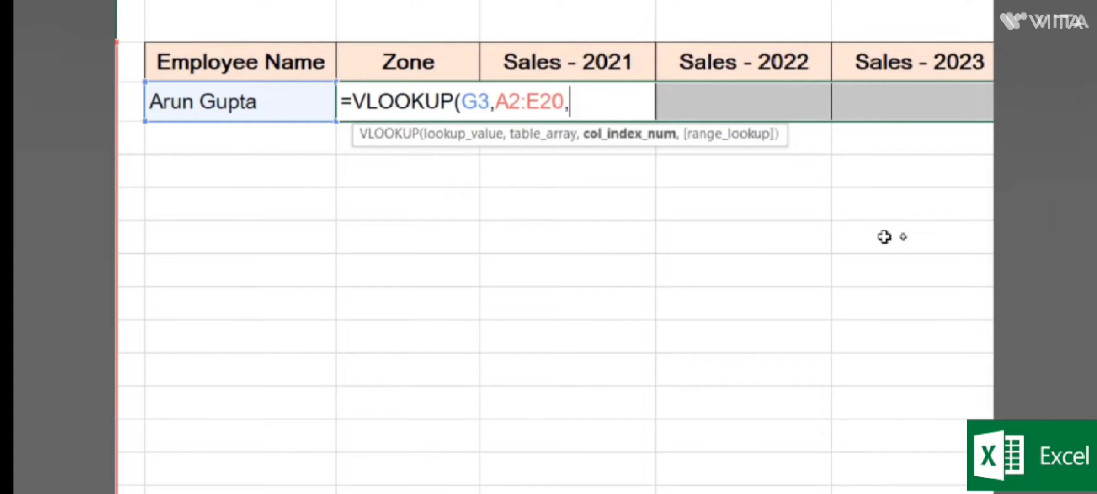
- Complete the VLOOKUP with column indexes {2,3,4,5} and range lookup 0, and enter it as an array formula
text({)
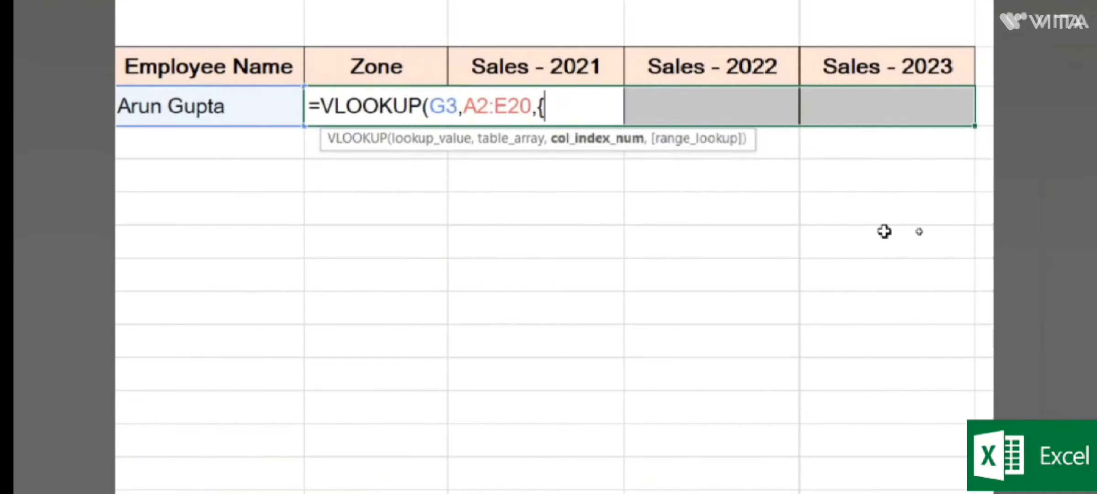
text(2,3,4)
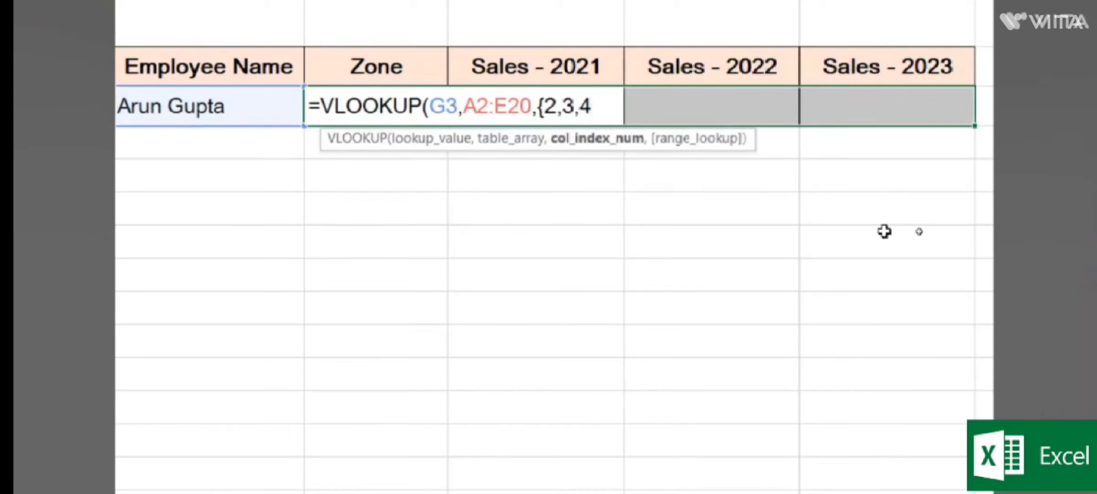
text(,5)
text(},)
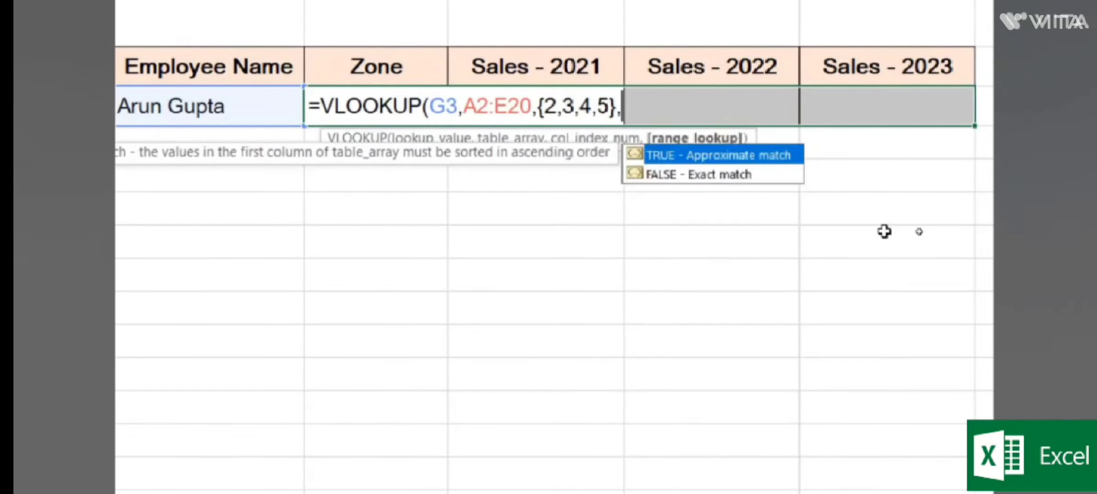
text(0)
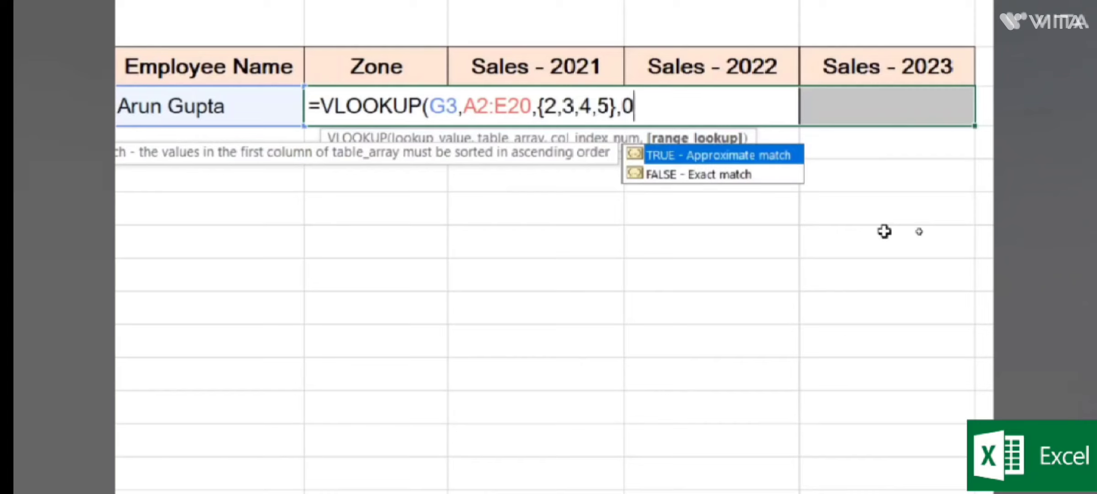
text())
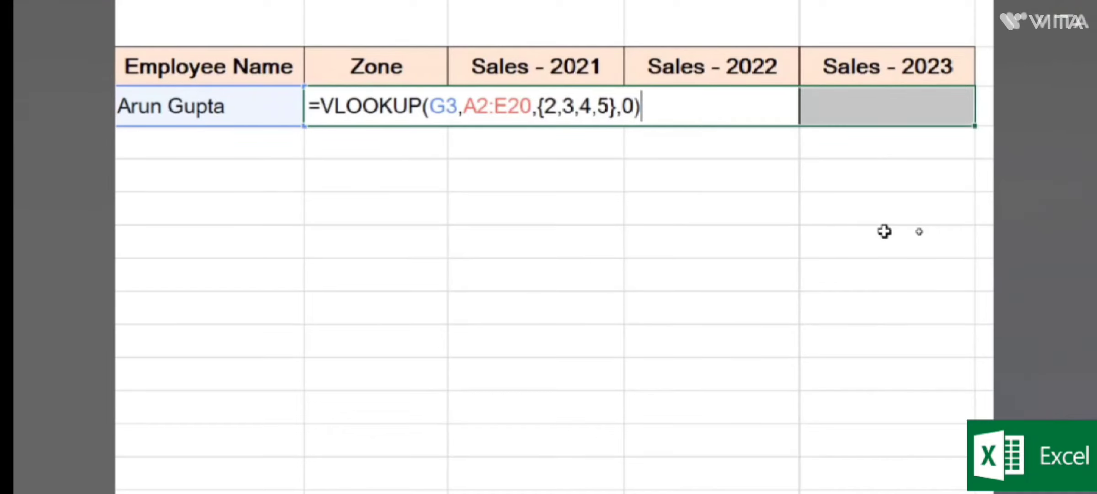
key(ctrl+shift+Return)
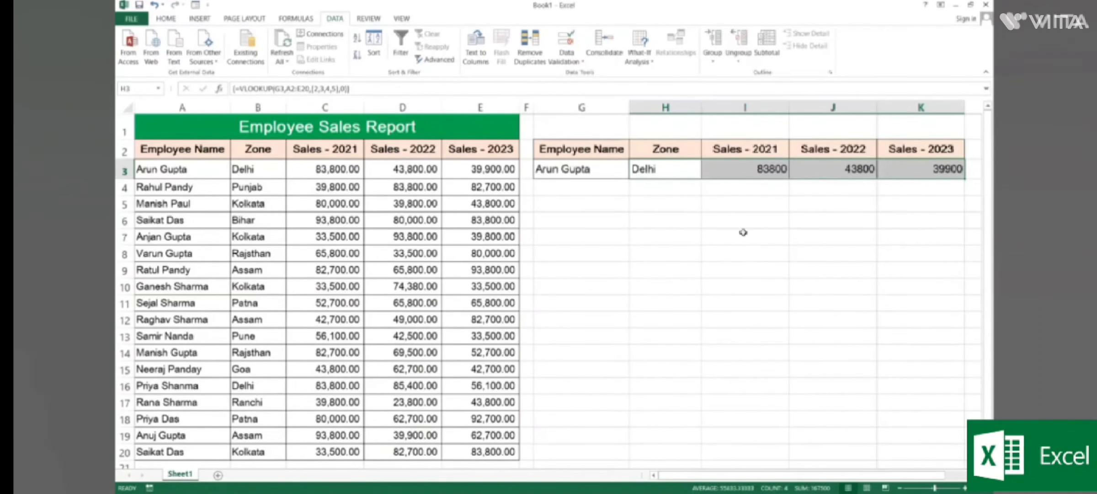
- Centre the zone in H3 and apply the comma number style to the sales values in I3:K3
click(685, 174)
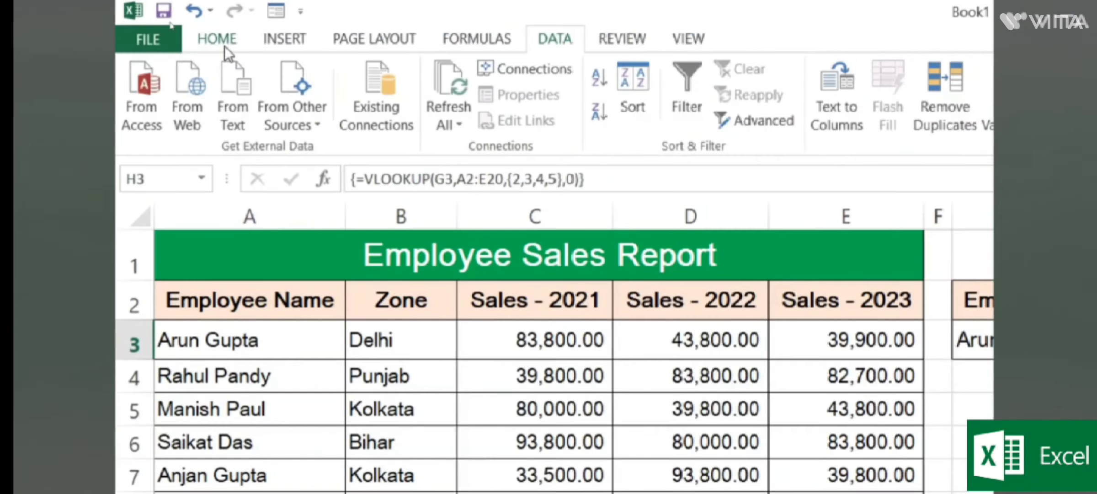
click(170, 22)
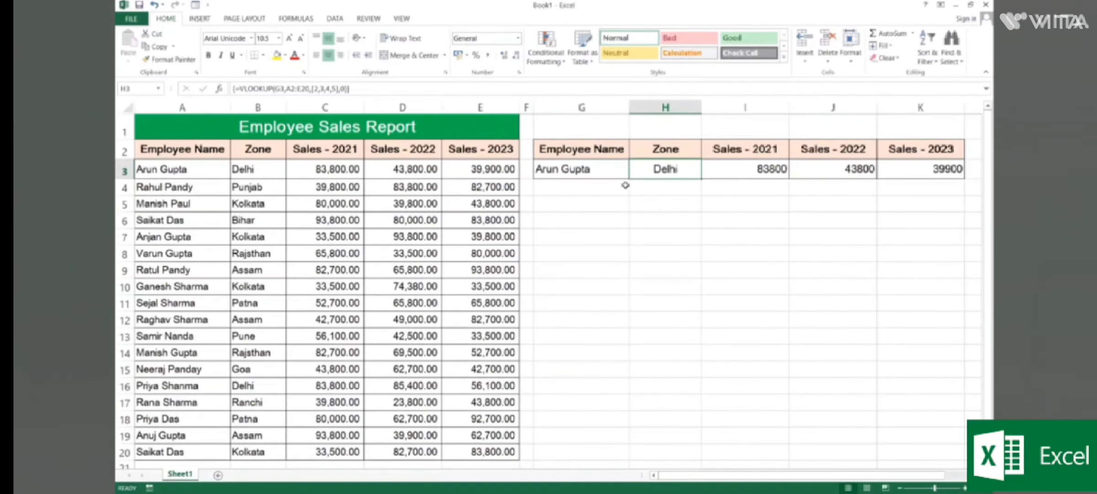
drag(733, 174, 902, 170)
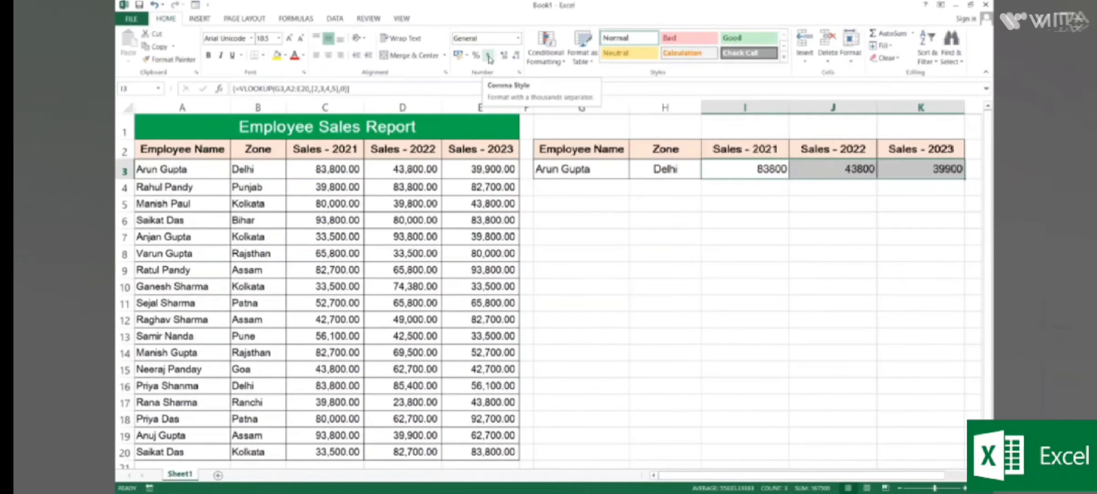
click(479, 97)
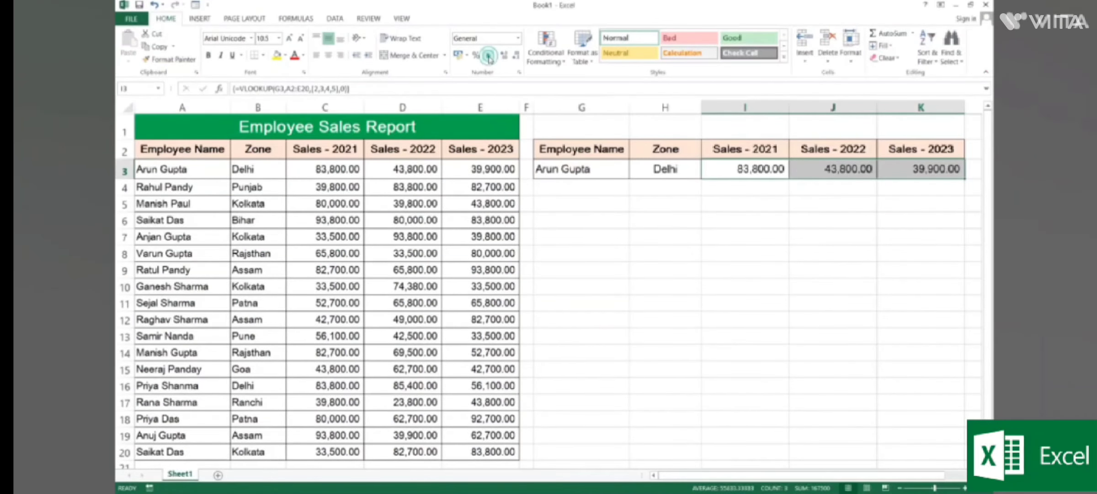
click(923, 173)
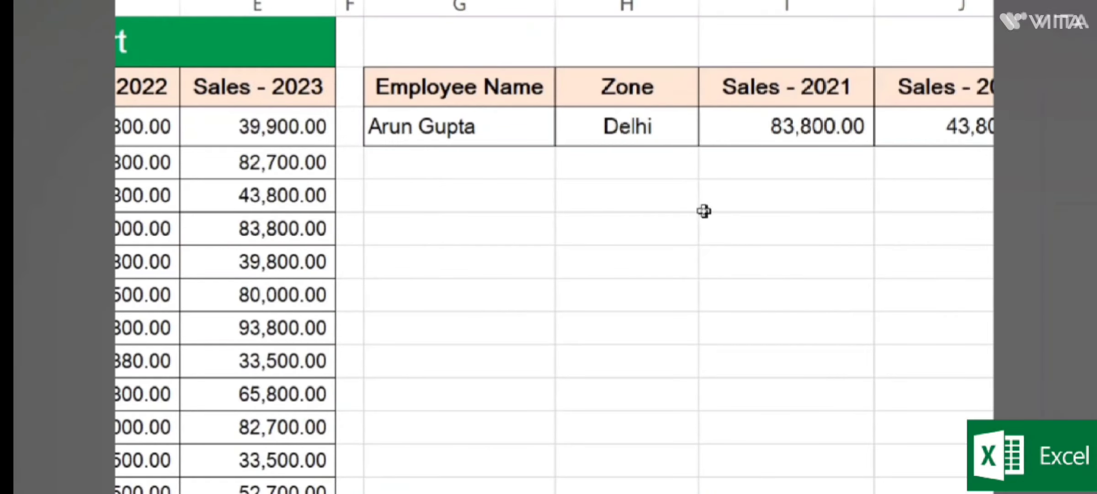
- Choose the sixth employee in G3's drop-down list and check the zone and yearly sales returned in H3:K3
click(604, 174)
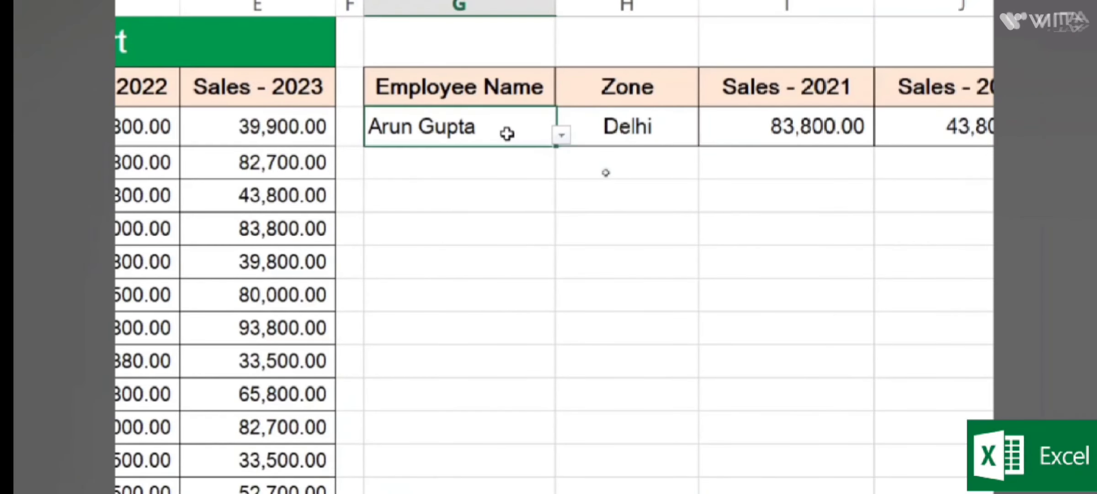
click(559, 135)
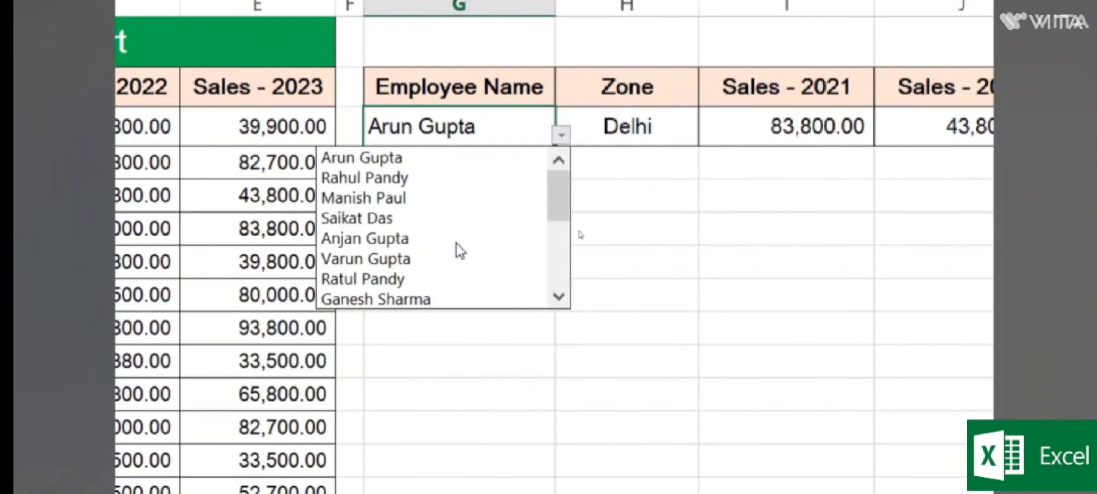
click(448, 266)
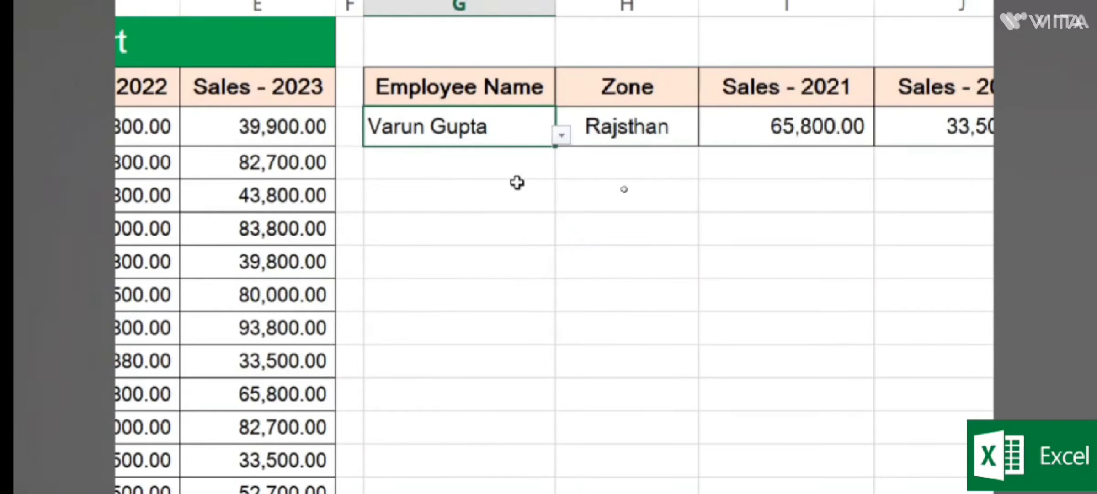
click(647, 120)
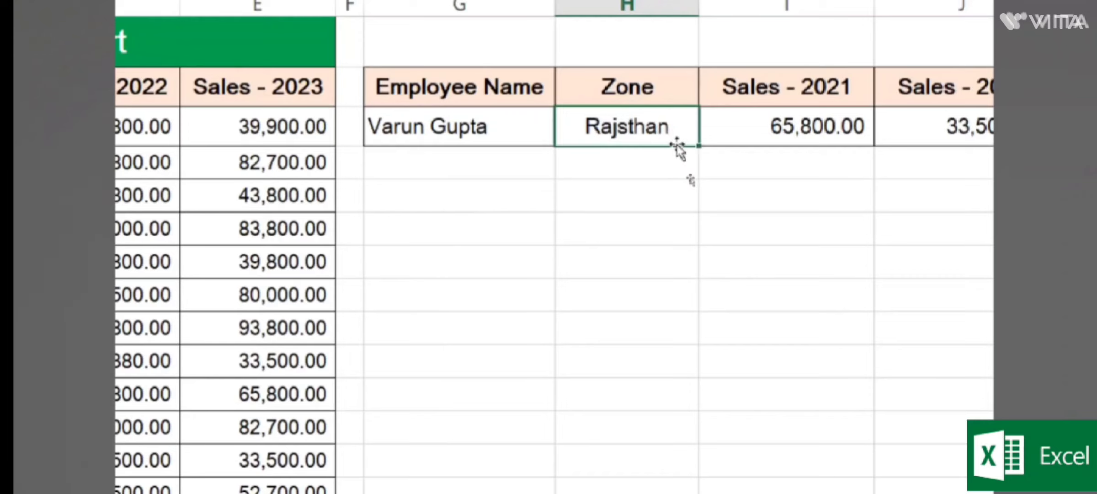
click(750, 122)
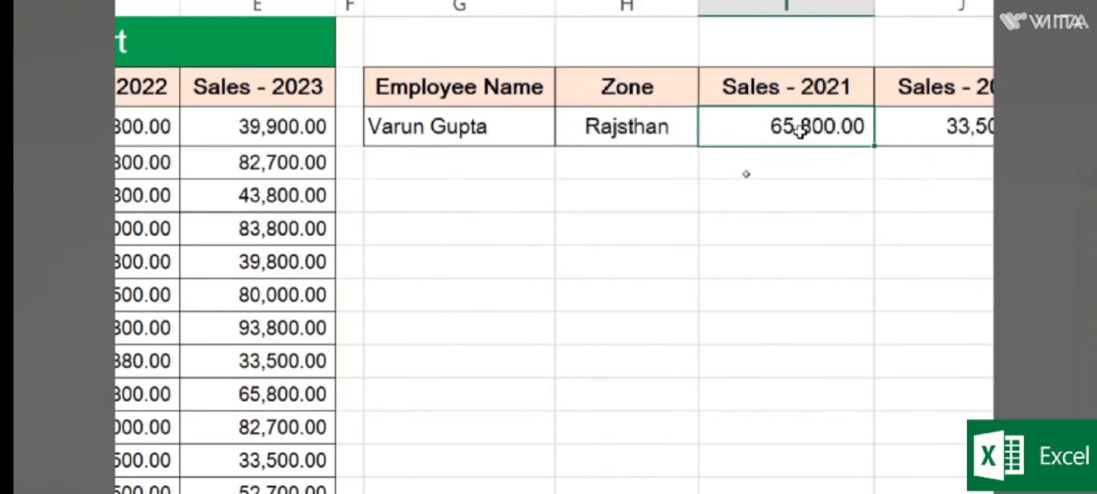
scroll(868, 139, right, 2)
click(827, 132)
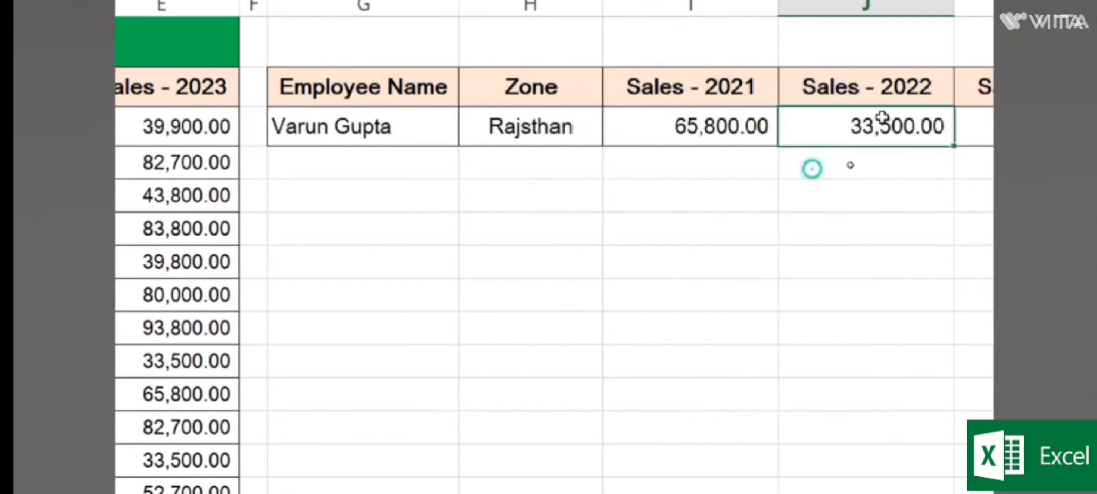
scroll(882, 117, right, 1)
scroll(803, 143, right, 2)
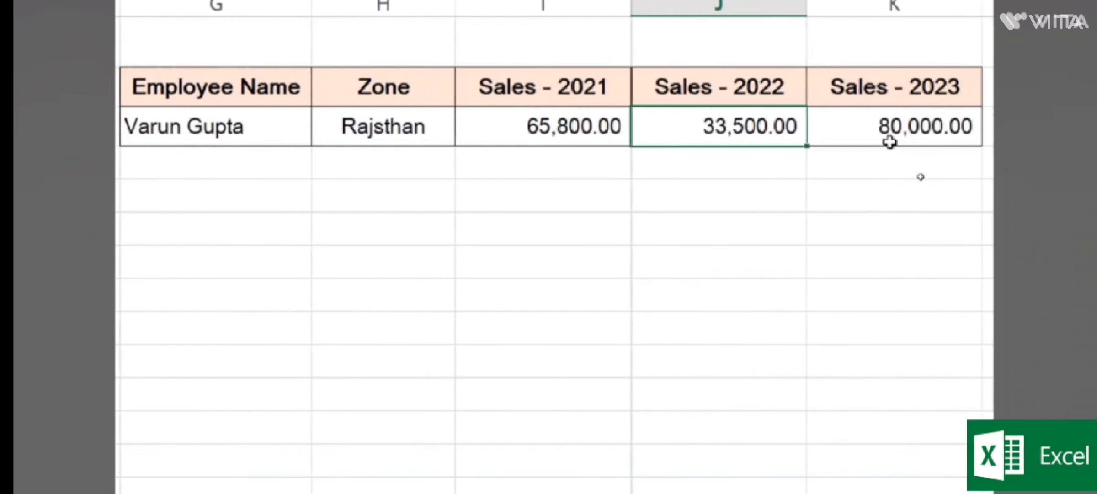
- Choose the eleventh employee in G3's drop-down list and check the zone and 2021–2023 sales returned in H3:K3
click(875, 120)
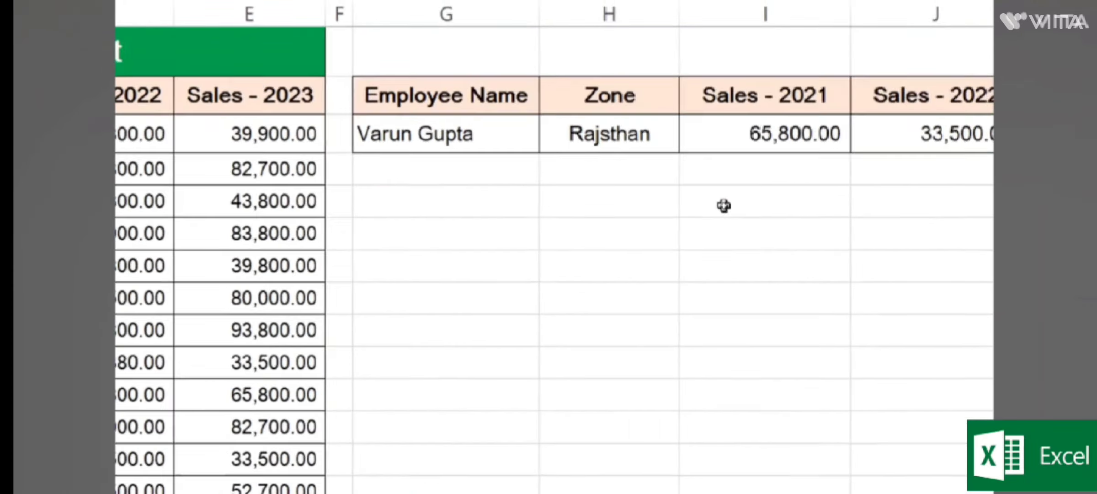
click(607, 173)
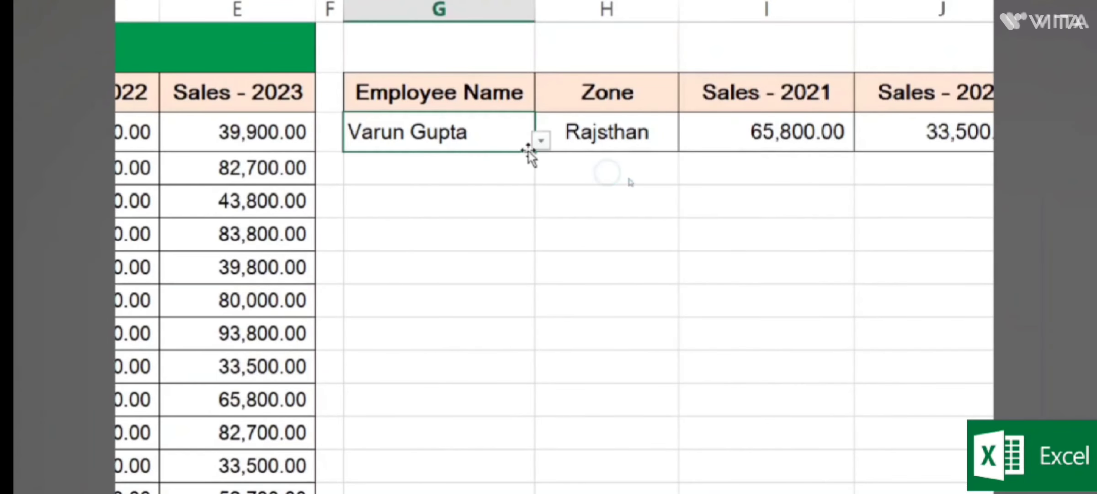
click(539, 142)
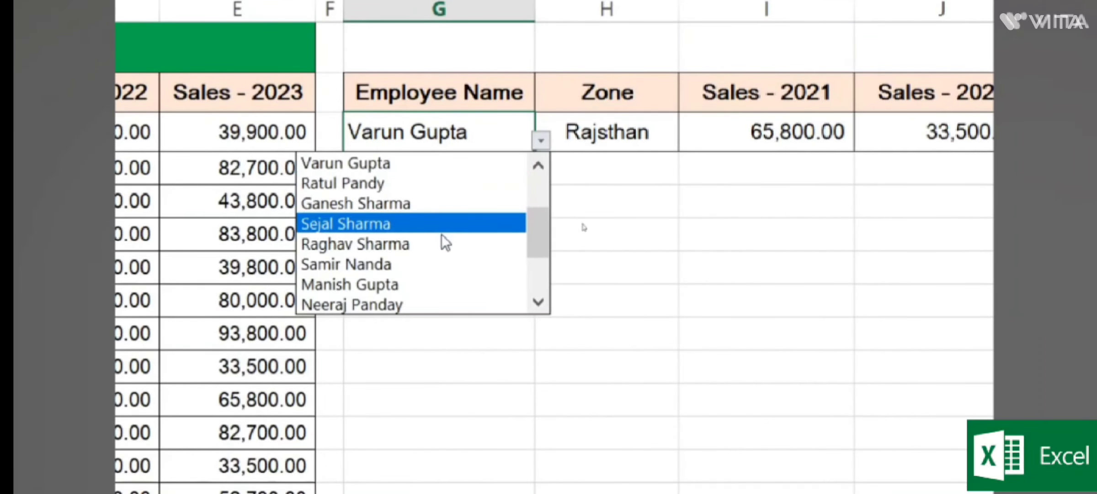
click(433, 265)
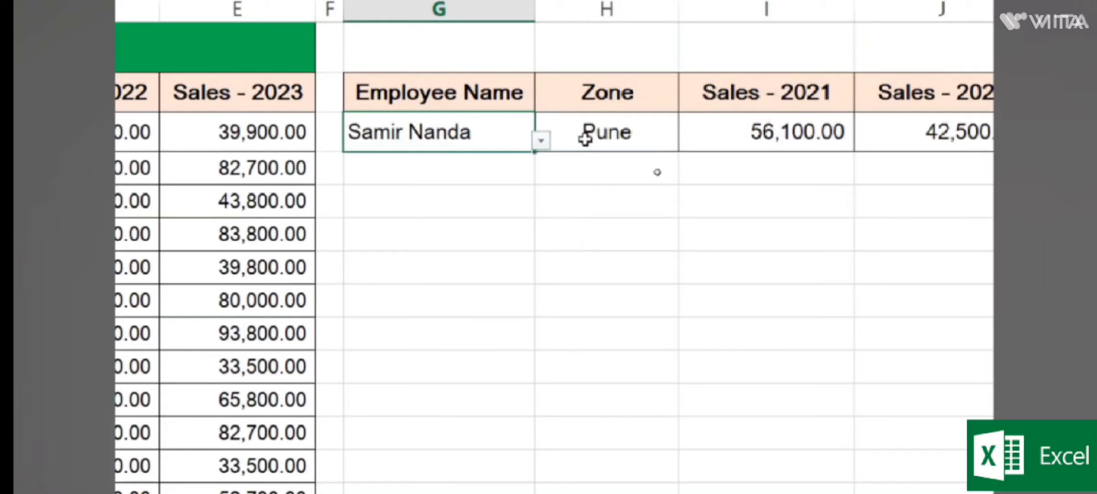
click(619, 137)
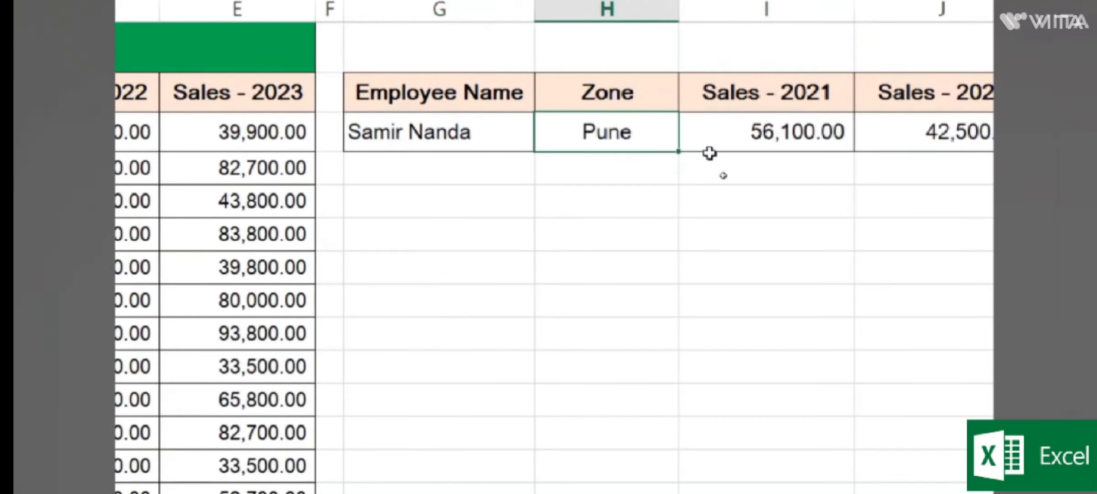
click(713, 138)
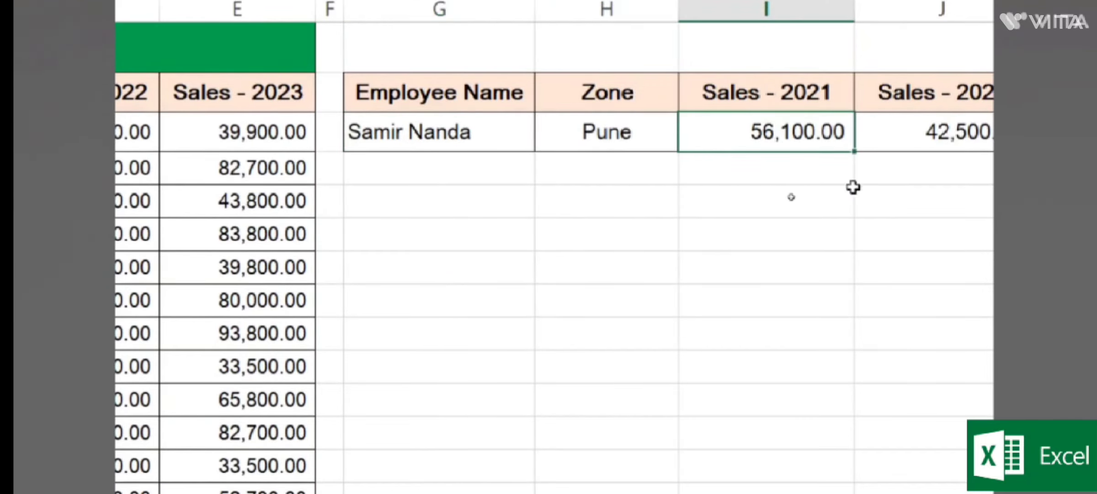
click(981, 120)
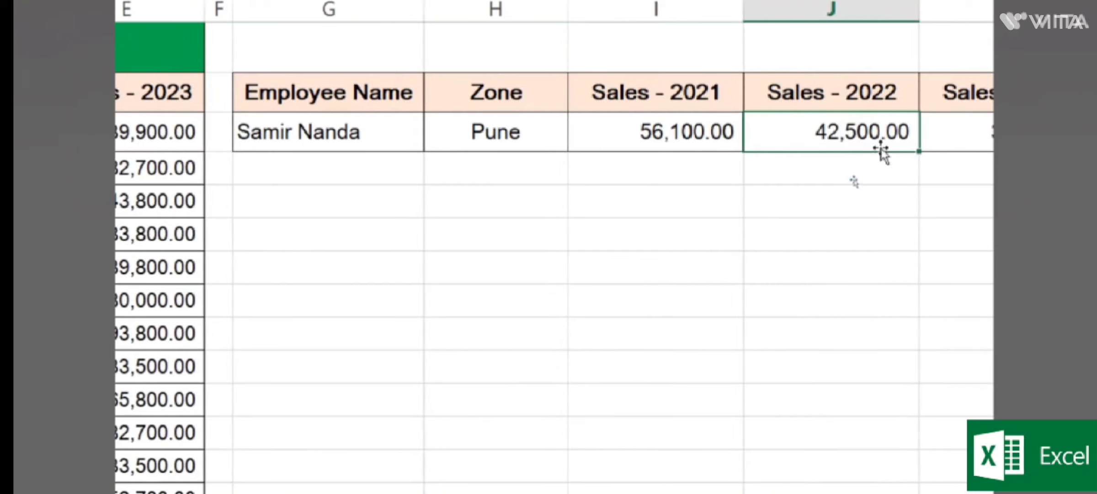
click(858, 147)
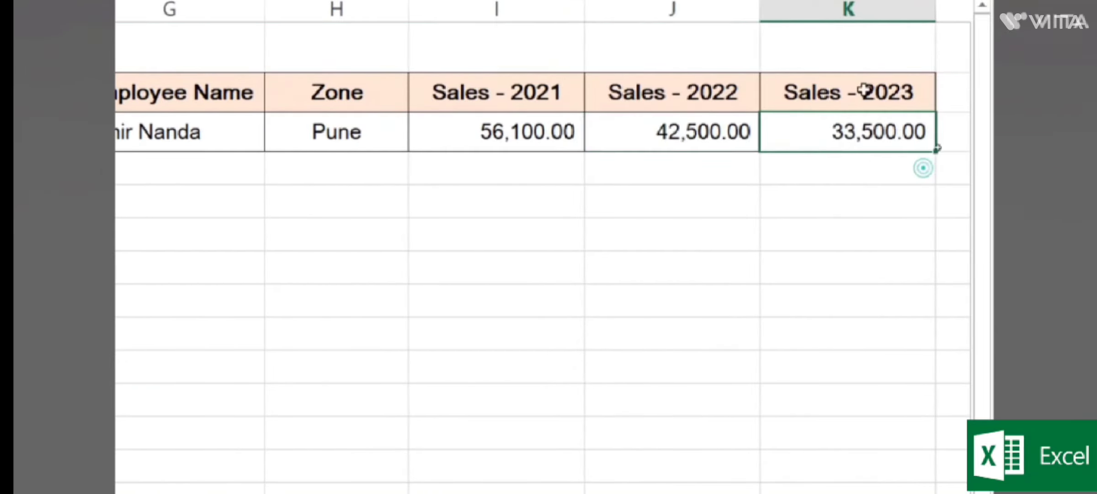